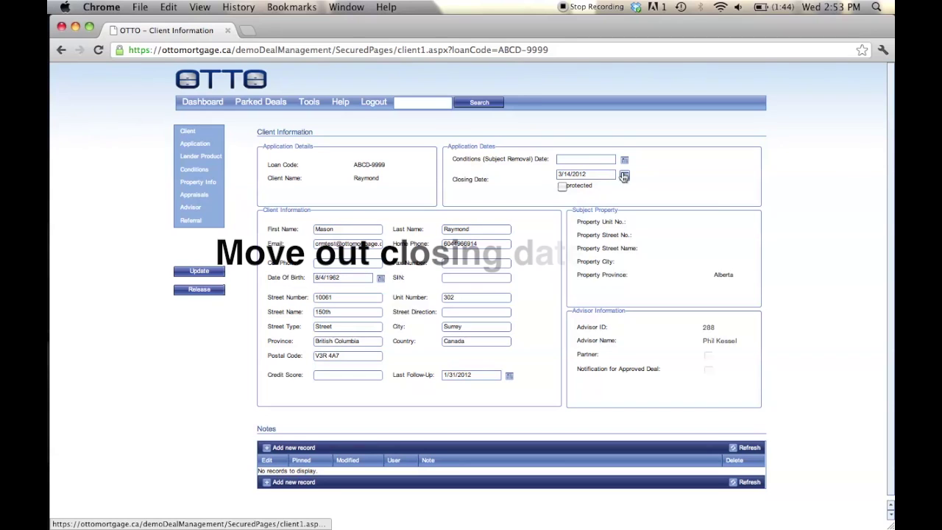
# Step: Move the closing date out to 11/14/2012, mark it as protected, and save the client information
pyautogui.click(624, 177)
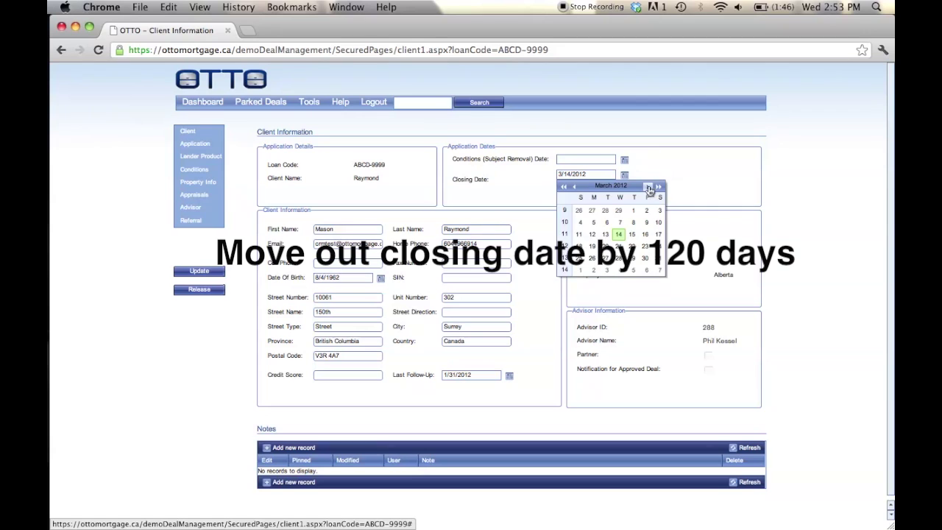
pyautogui.click(660, 187)
pyautogui.click(660, 187)
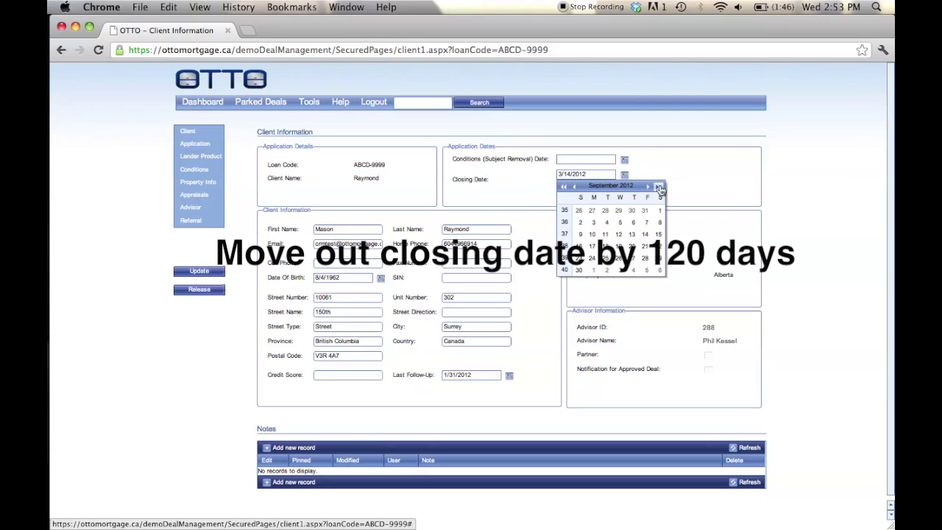
pyautogui.click(660, 187)
pyautogui.click(575, 188)
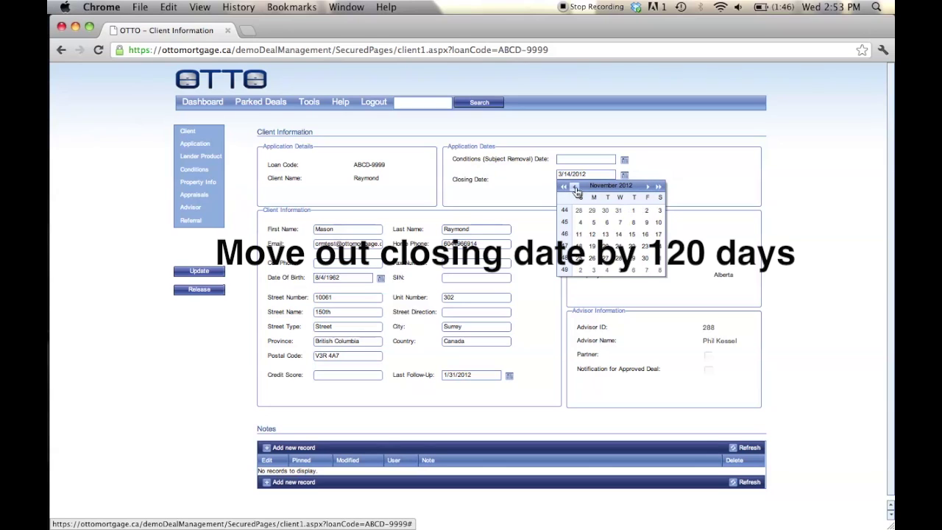
pyautogui.click(619, 235)
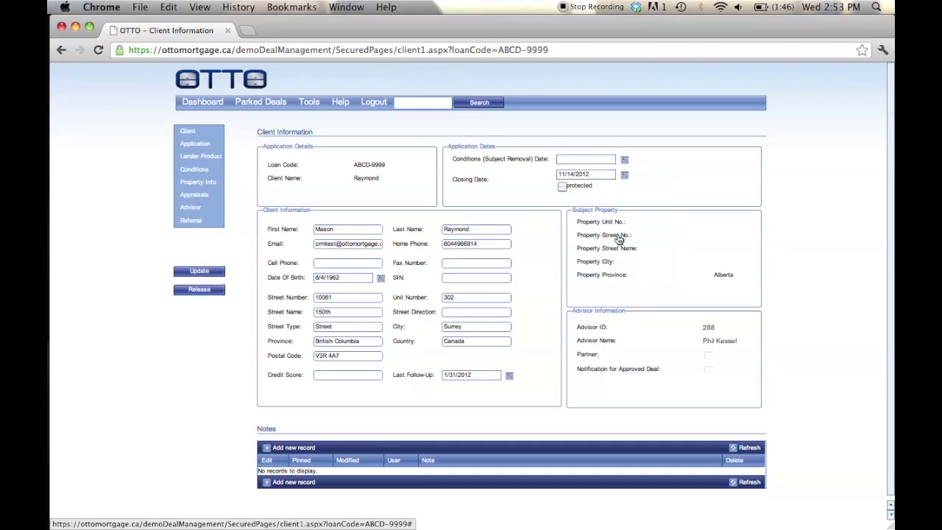
pyautogui.click(563, 185)
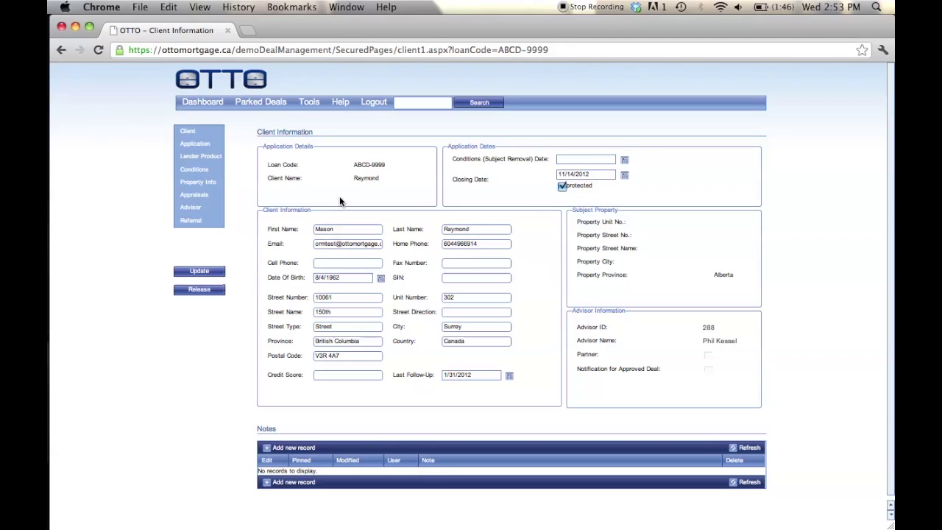
pyautogui.click(216, 272)
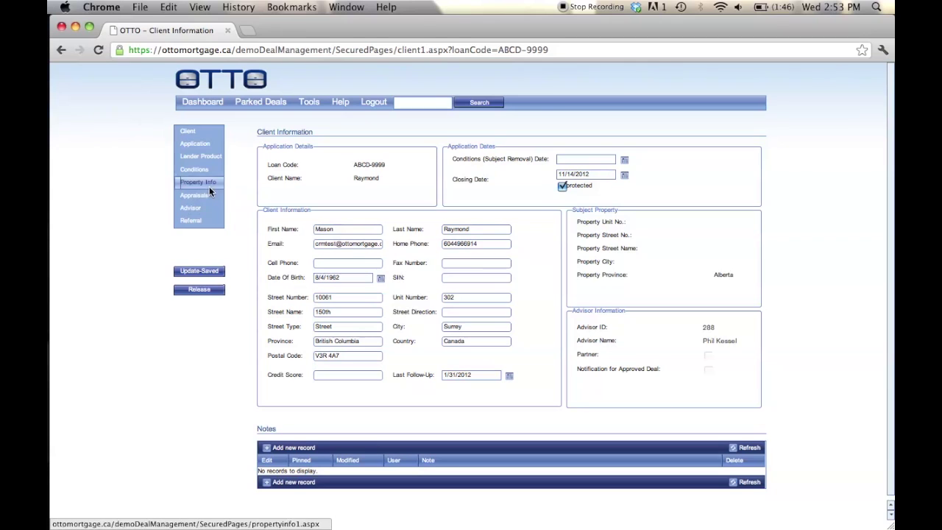
# Step: Open the deal's application information and set the application purpose to o/o
pyautogui.click(207, 144)
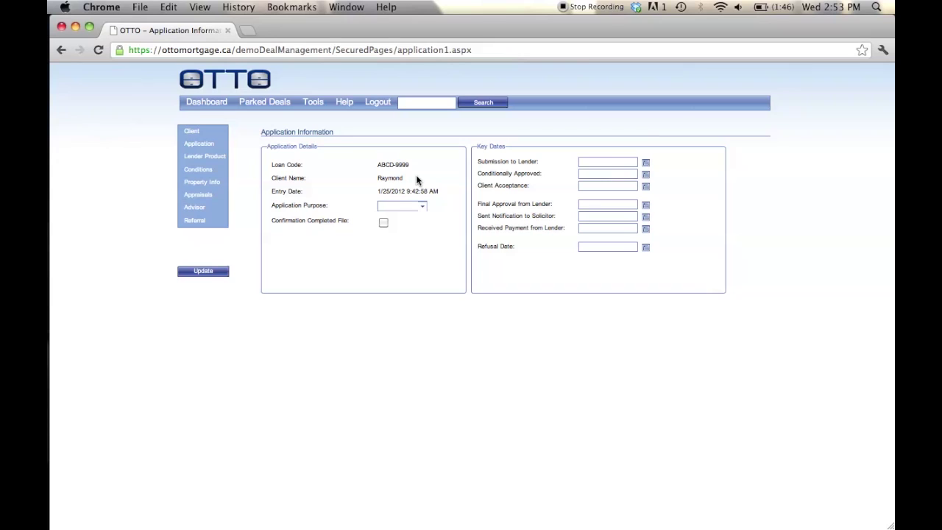
pyautogui.click(400, 207)
pyautogui.click(393, 224)
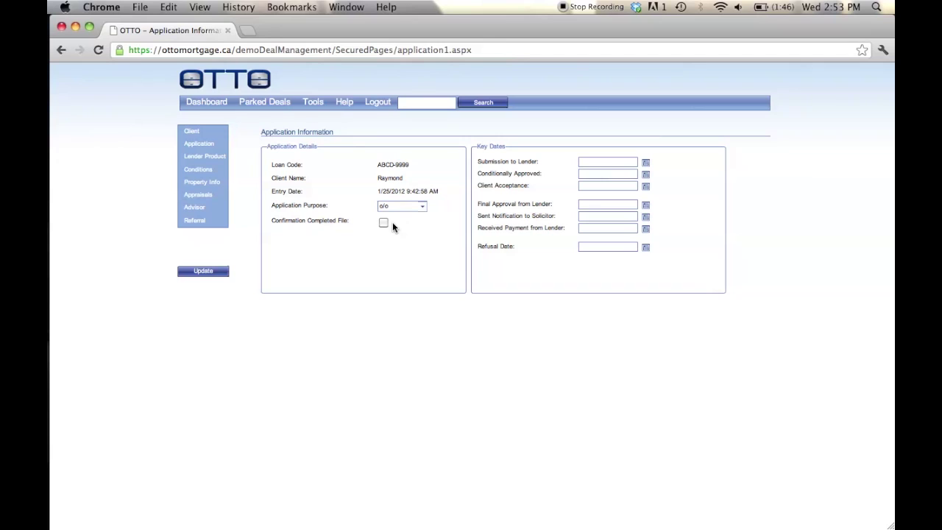
# Step: Set the key dates: Submission to Lender 8/15/2012, Conditionally Approved 8/22/2012, and Client Acceptance 9/5/2012
pyautogui.click(645, 164)
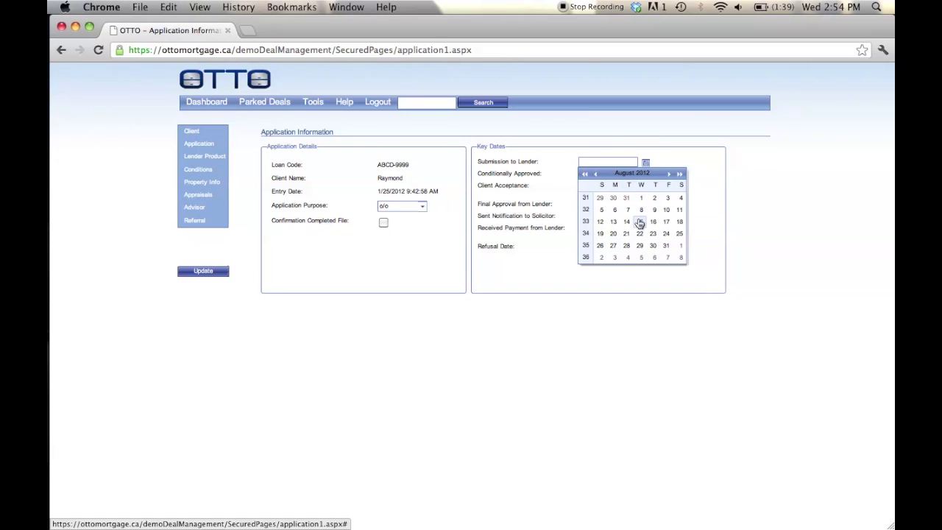
pyautogui.click(640, 221)
pyautogui.click(646, 177)
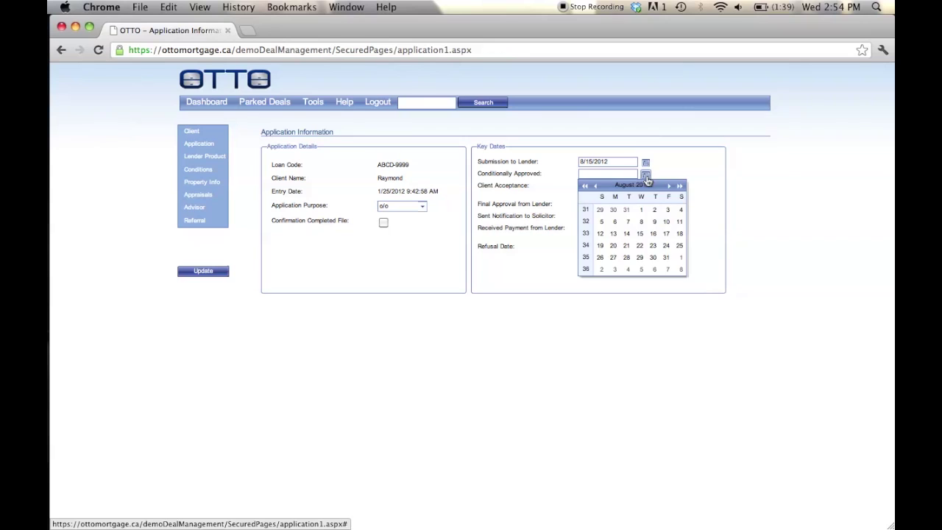
pyautogui.click(640, 245)
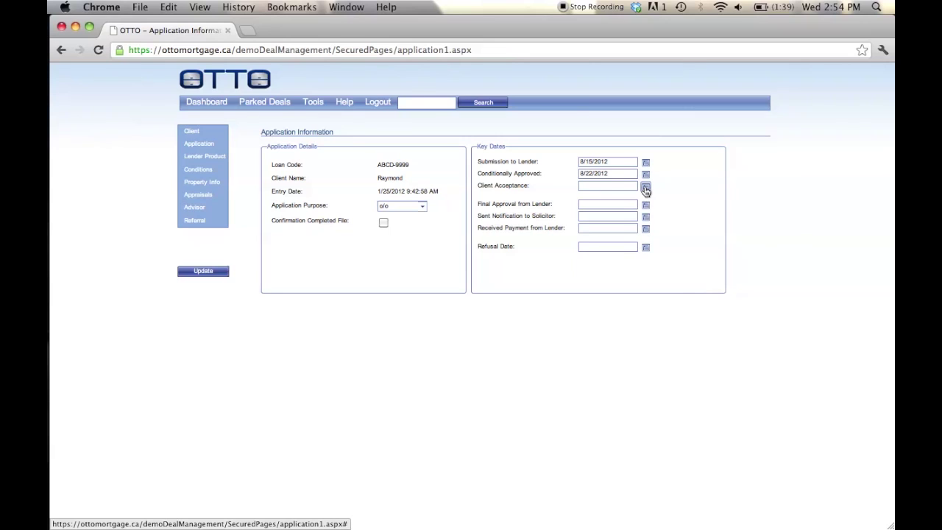
pyautogui.click(646, 189)
pyautogui.click(640, 281)
# Step: Mark Confirmation Completed File for the application and save the application information
pyautogui.click(383, 223)
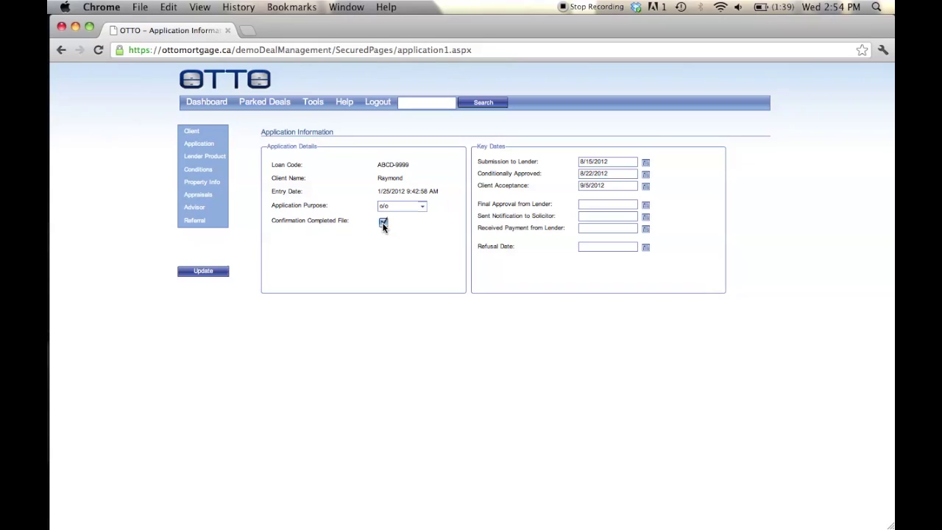
pyautogui.click(212, 271)
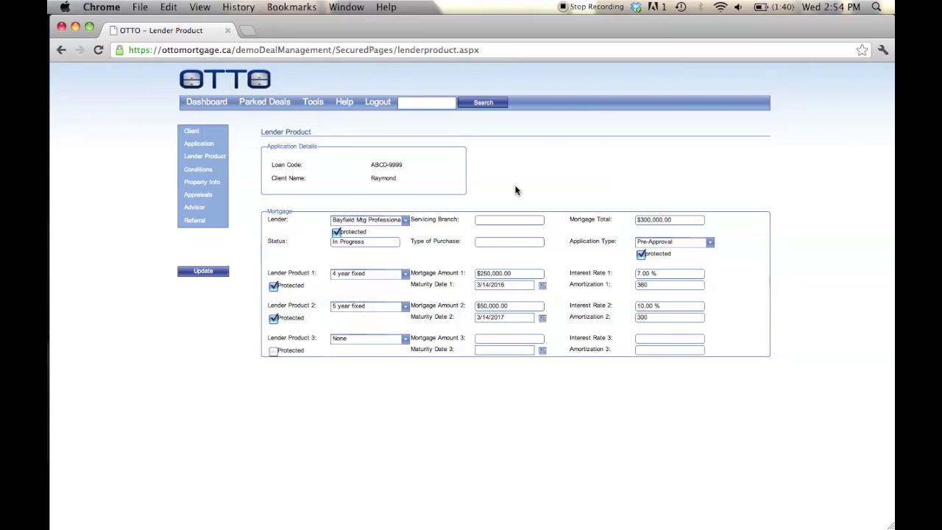
# Step: Change the mortgage lender to First National (BC) in the deal's lender product information
pyautogui.click(404, 219)
pyautogui.scroll(-5, 375, 406)
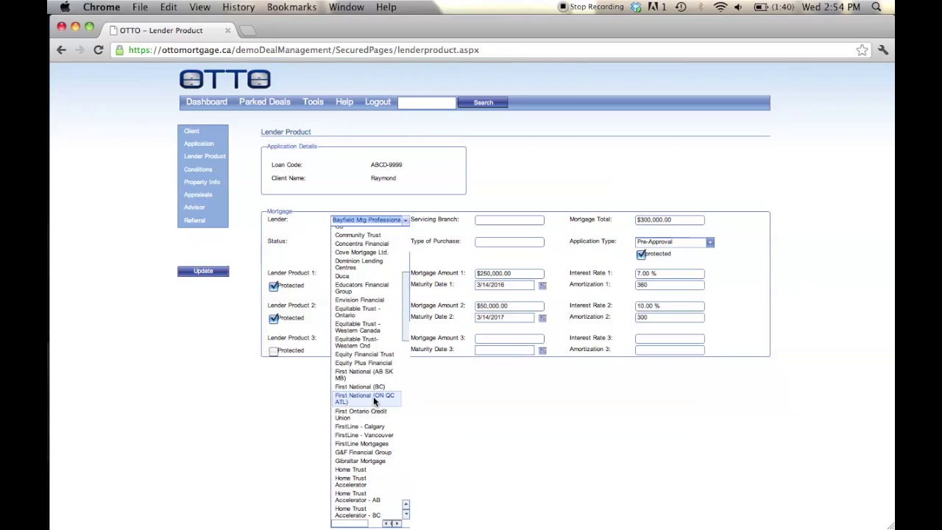
pyautogui.click(374, 386)
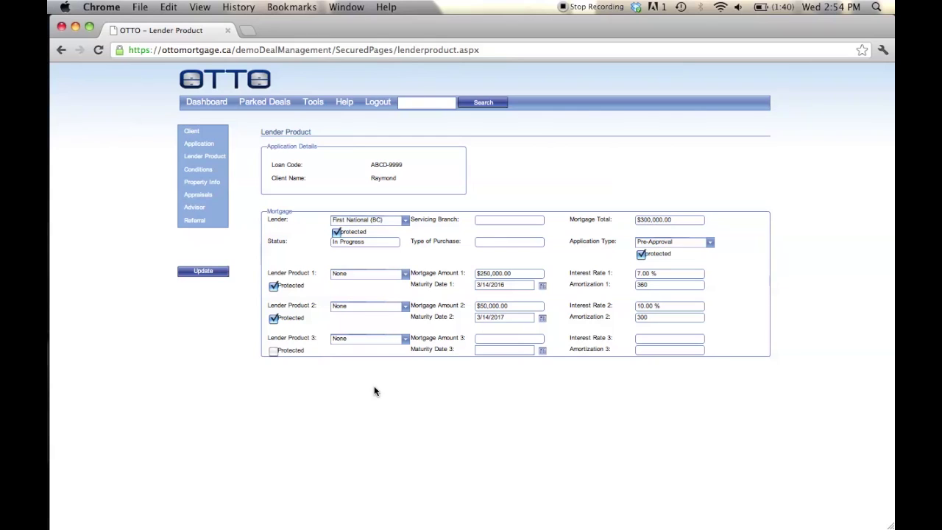
pyautogui.click(711, 243)
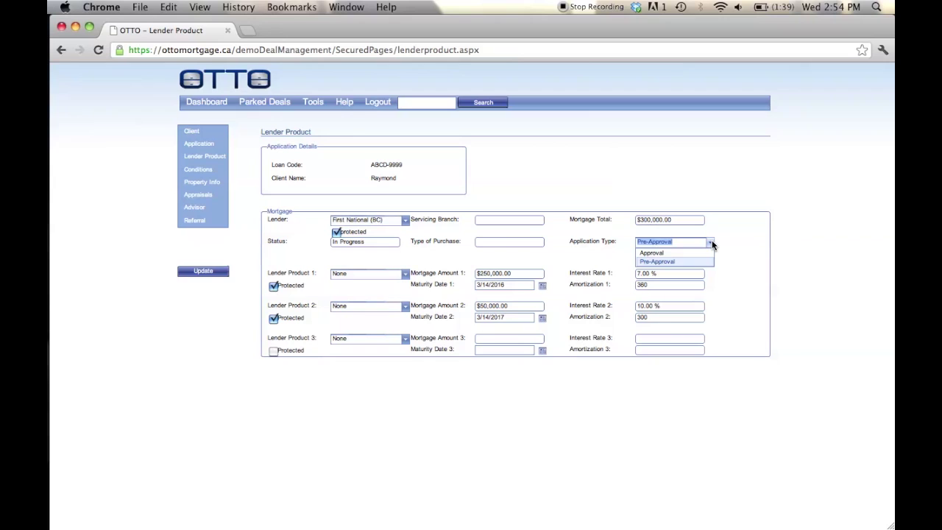
pyautogui.click(711, 243)
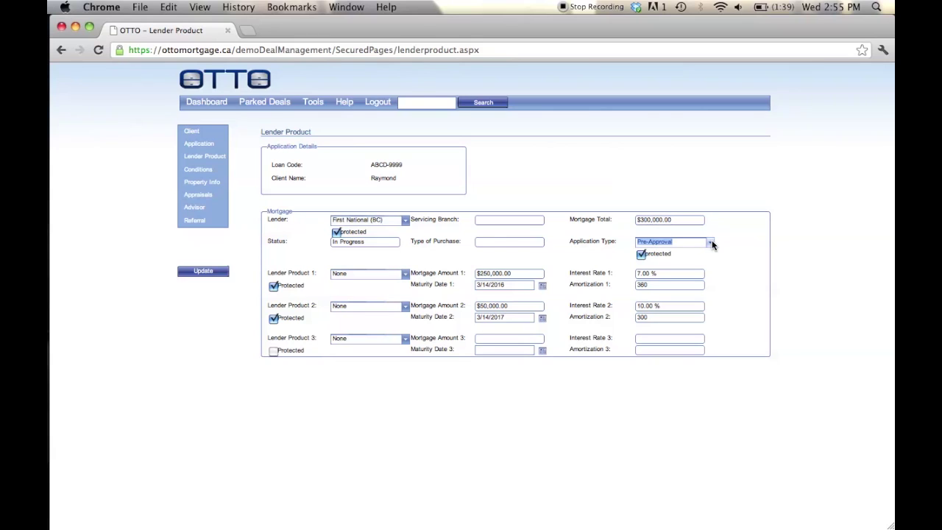
# Step: Set Lender Product 1 to 5 year fixed with an interest rate of 3.09 %, and save the lender product information
pyautogui.click(405, 274)
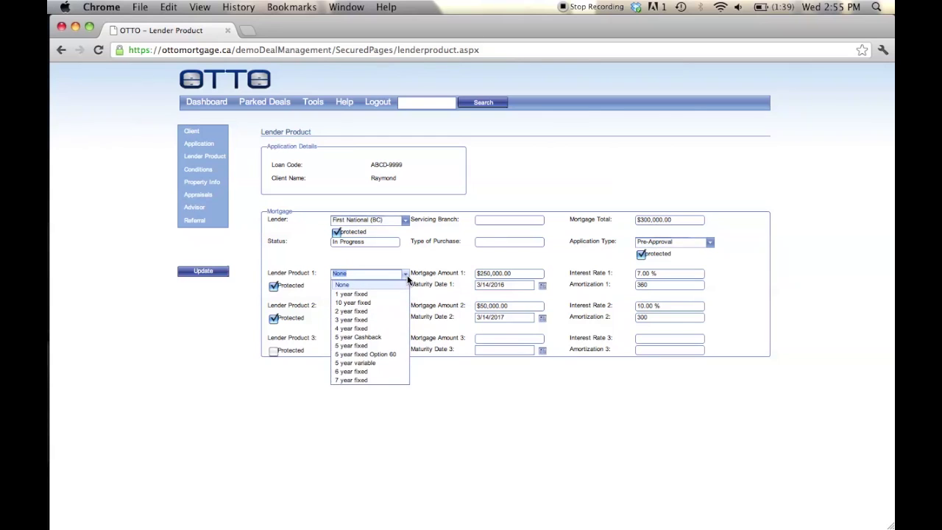
pyautogui.click(389, 346)
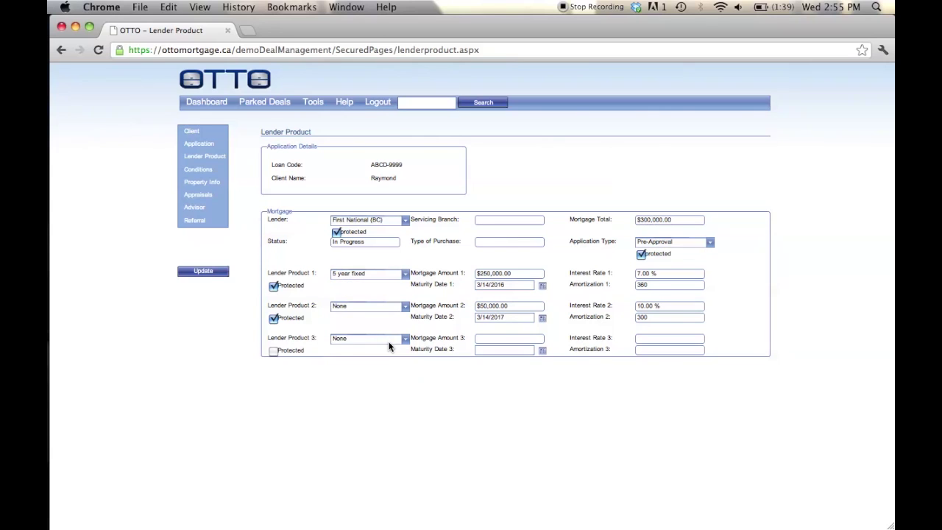
pyautogui.click(648, 275)
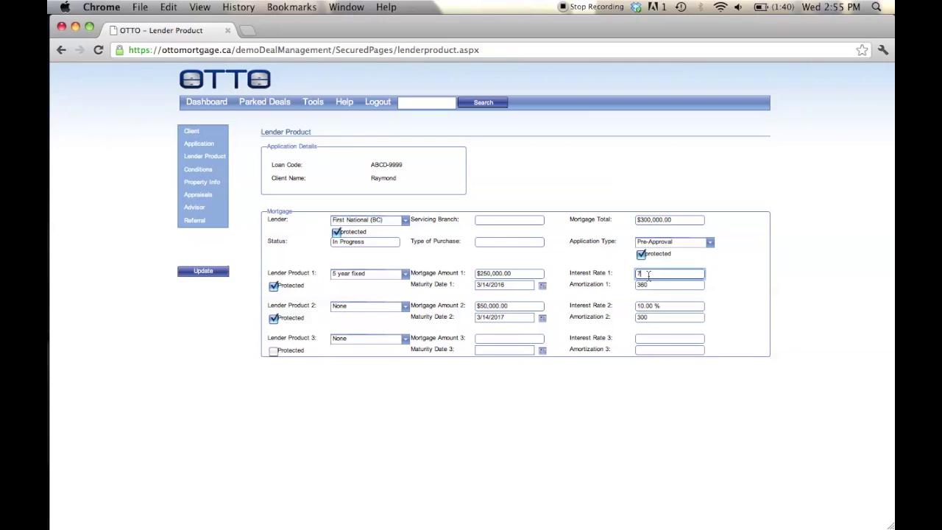
pyautogui.press('BackSpace')
pyautogui.write('3.00')
pyautogui.click(746, 292)
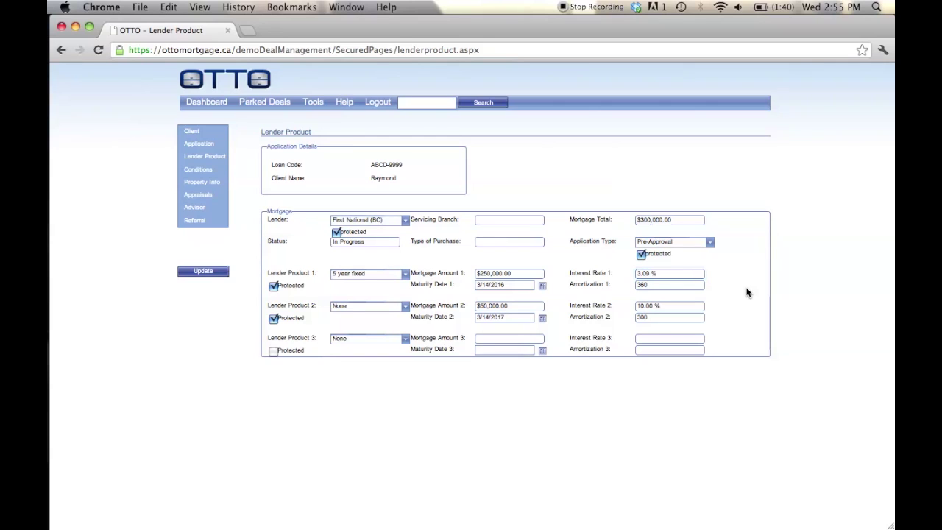
pyautogui.click(221, 271)
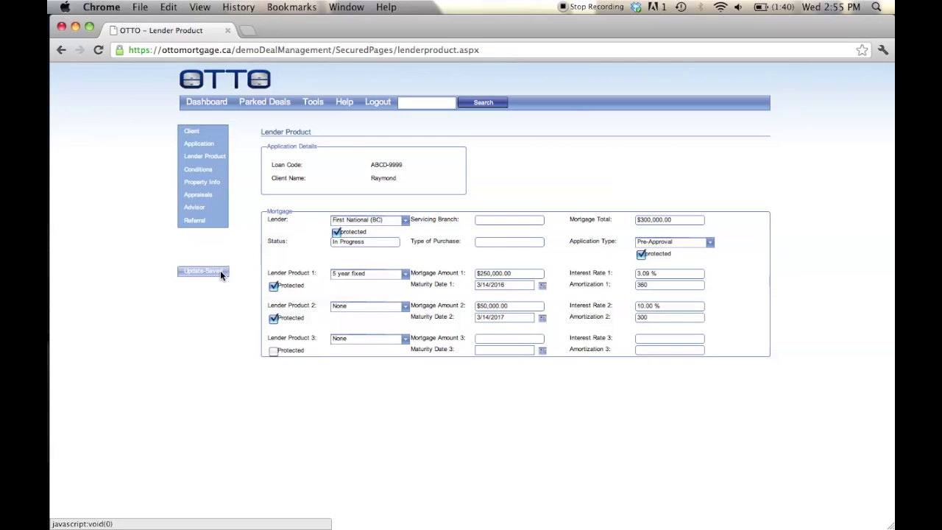
# Step: Return to the dashboard and open the deal listed under My Deals
pyautogui.click(215, 104)
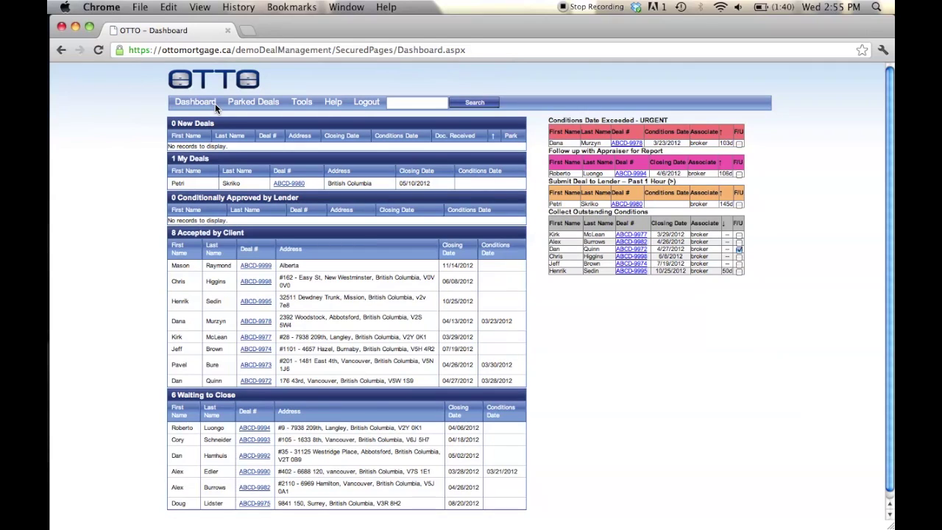
pyautogui.click(214, 104)
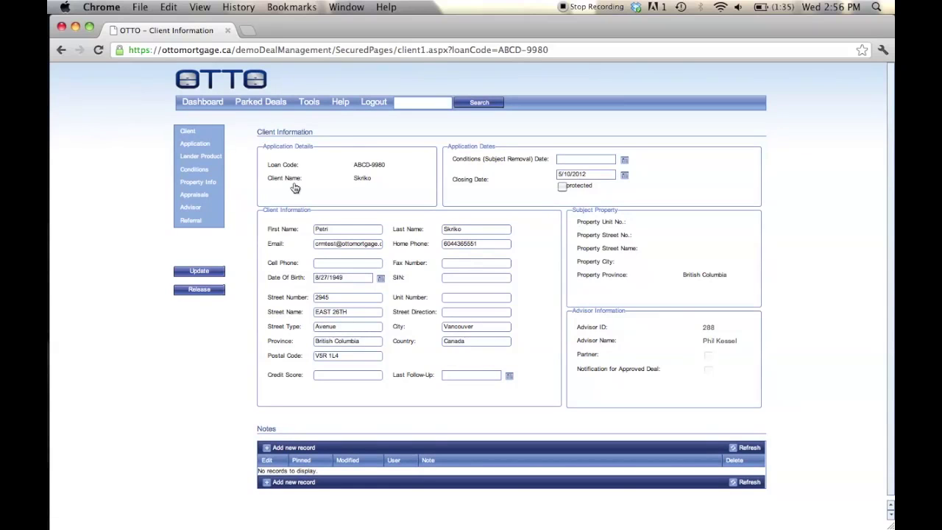
# Step: Set this deal's closing date to 11/14/2012, mark it as protected, and update the client record
pyautogui.click(624, 178)
pyautogui.click(659, 187)
pyautogui.click(658, 188)
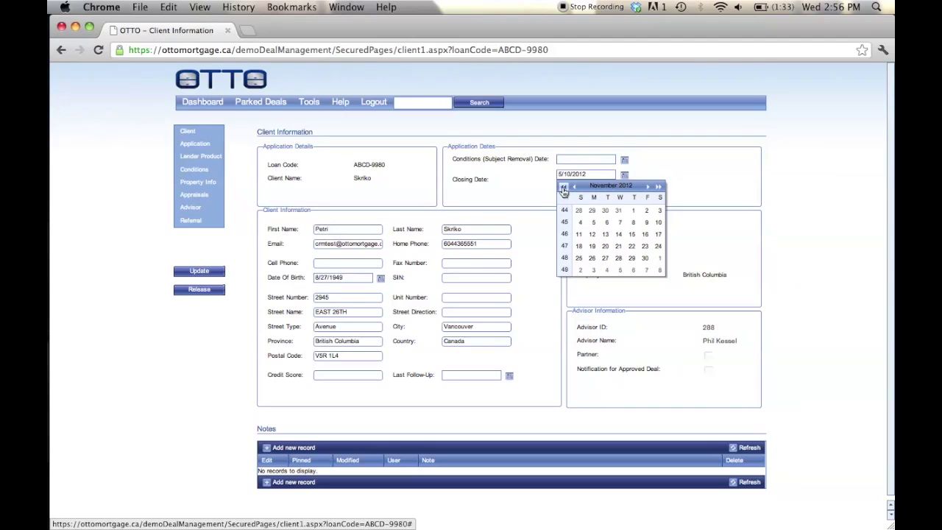
pyautogui.click(620, 236)
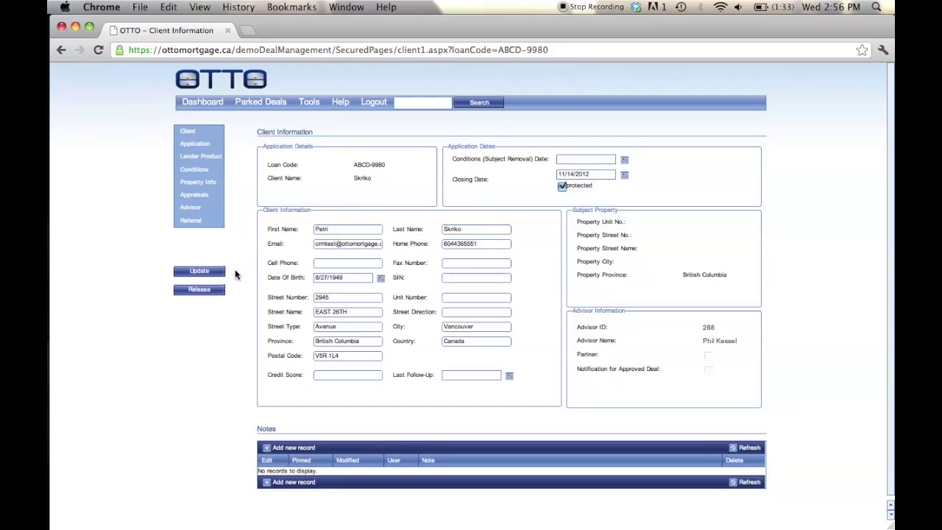
pyautogui.click(211, 272)
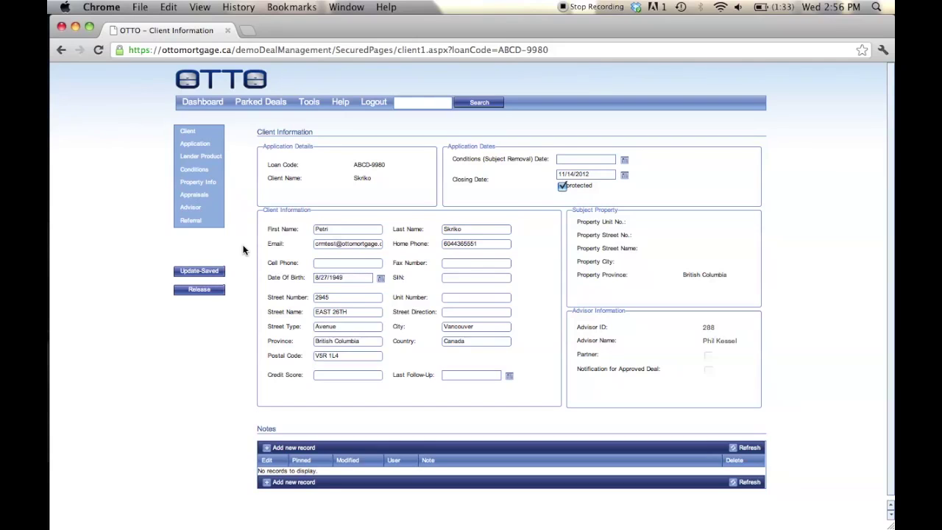
# Step: Release the deal, park it from the New Deals list, and return to the dashboard
pyautogui.click(207, 289)
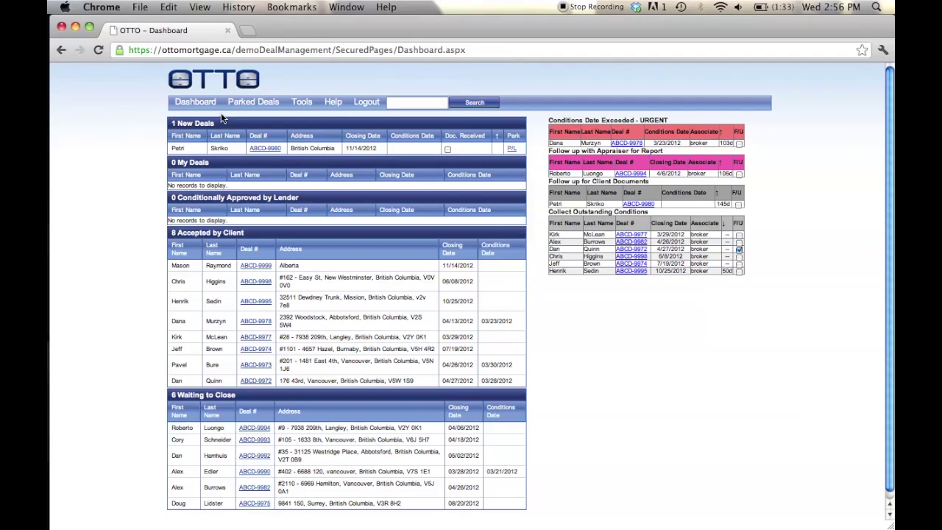
pyautogui.click(512, 150)
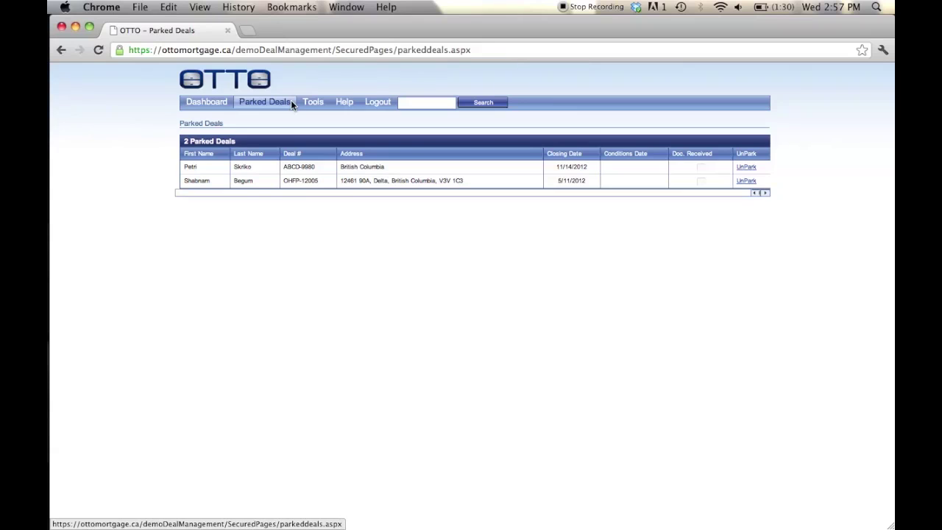
pyautogui.click(219, 101)
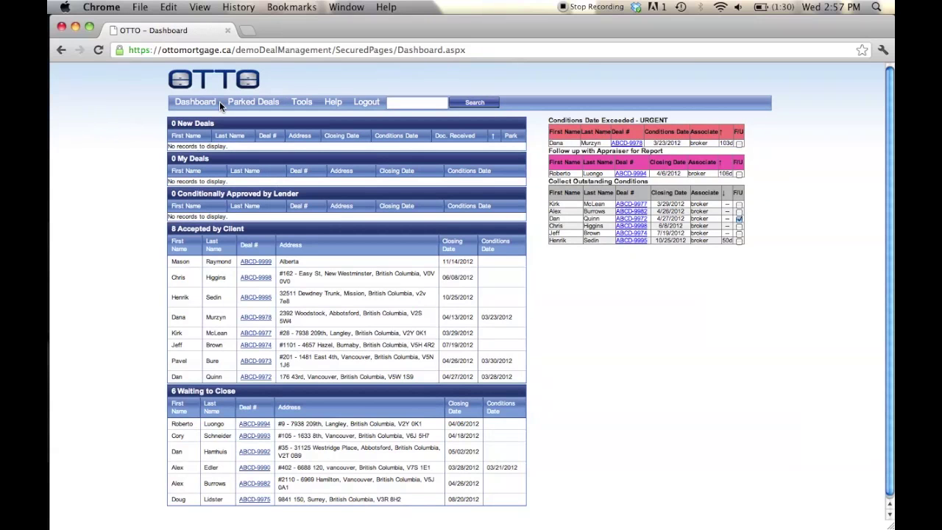